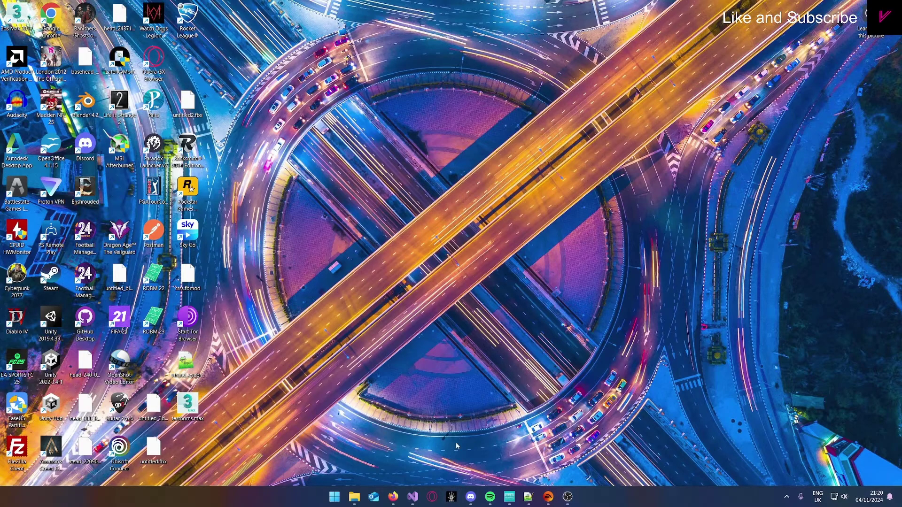
Step: Launch the Frostbite Modding Tool and open the editor for EA SPORTS FC 25 [PC]
{"action": "left_click", "coordinate": [451, 497]}
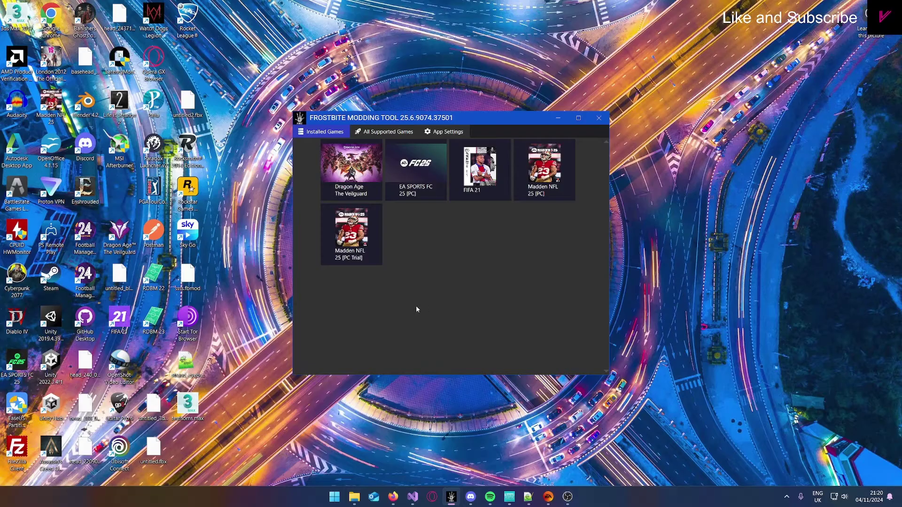
{"action": "left_click", "coordinate": [423, 174]}
{"action": "left_click", "coordinate": [453, 253]}
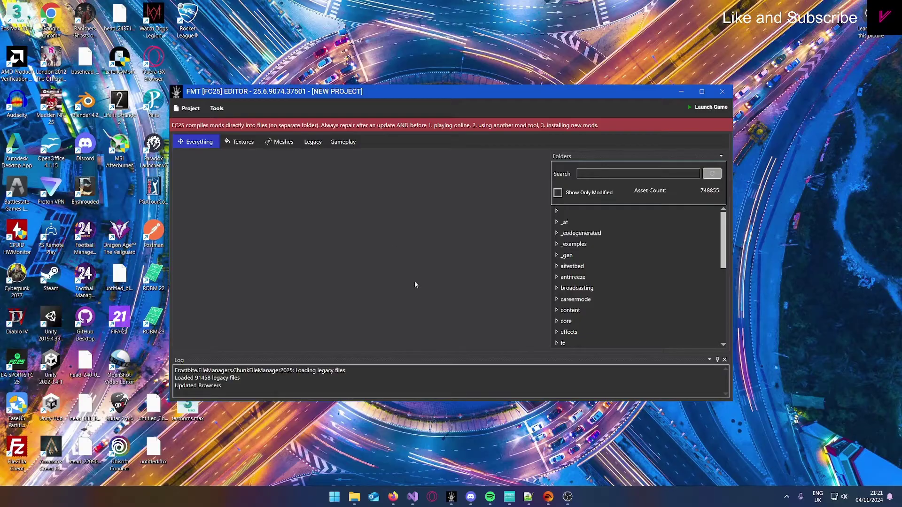
Step: Browse the full asset tree to the groups folder under fifa/attribulator/gameplay
{"action": "scroll", "coordinate": [661, 289], "scroll_direction": "down", "scroll_amount": 3}
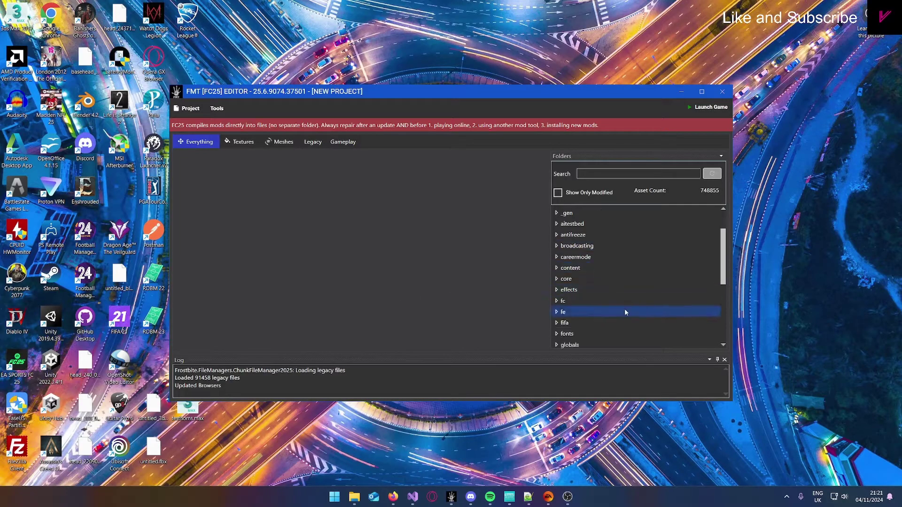
{"action": "double_click", "coordinate": [603, 259]}
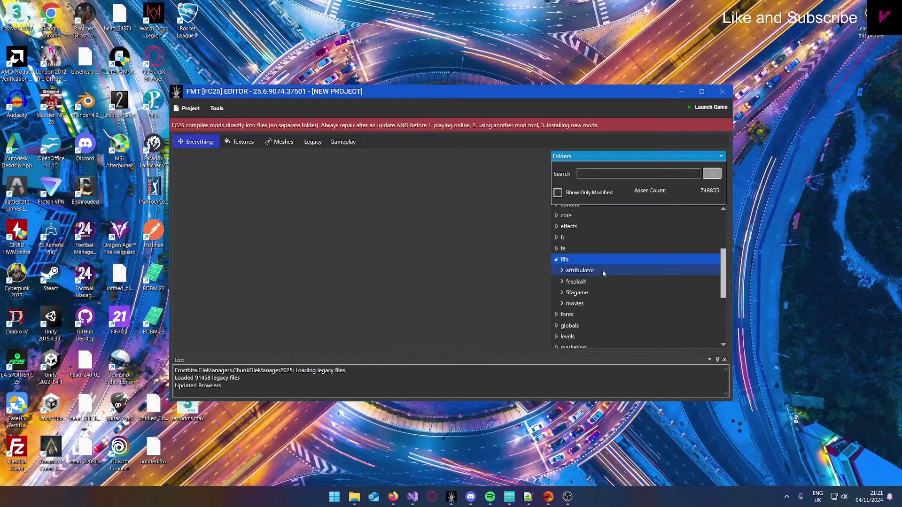
{"action": "double_click", "coordinate": [605, 272]}
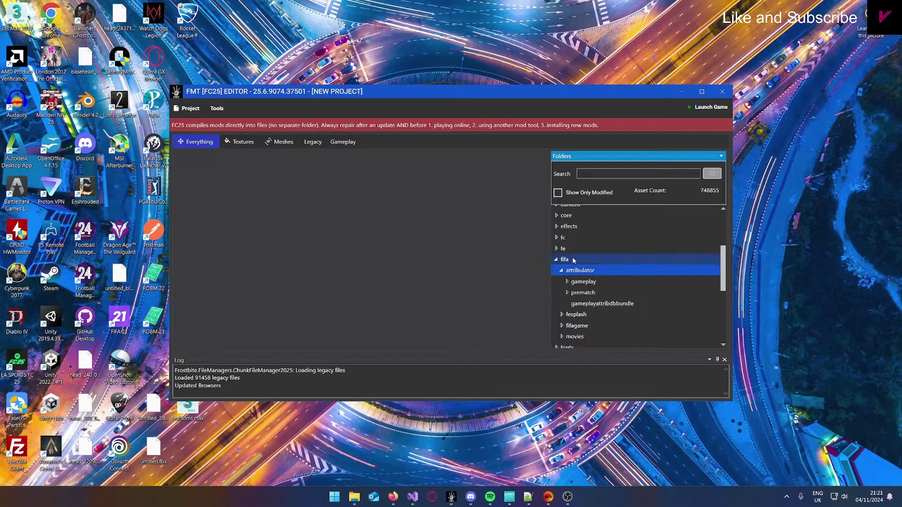
{"action": "double_click", "coordinate": [598, 282]}
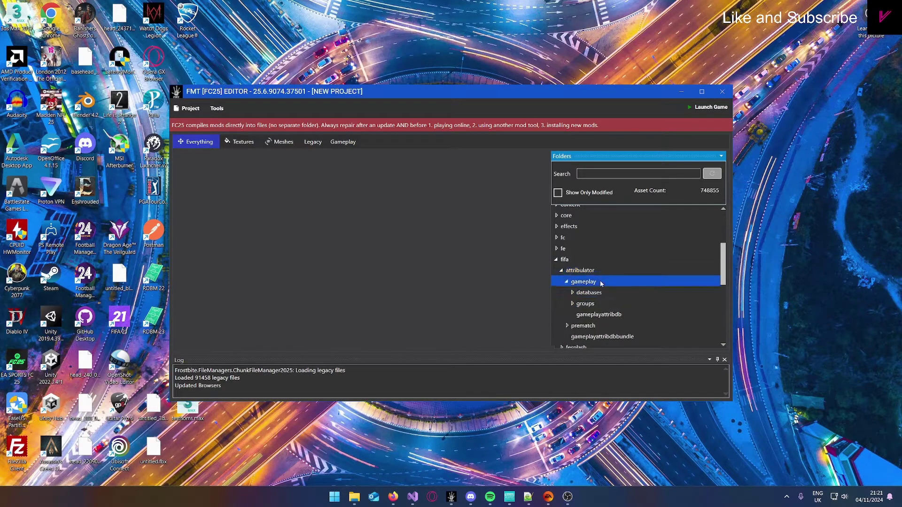
{"action": "double_click", "coordinate": [590, 304]}
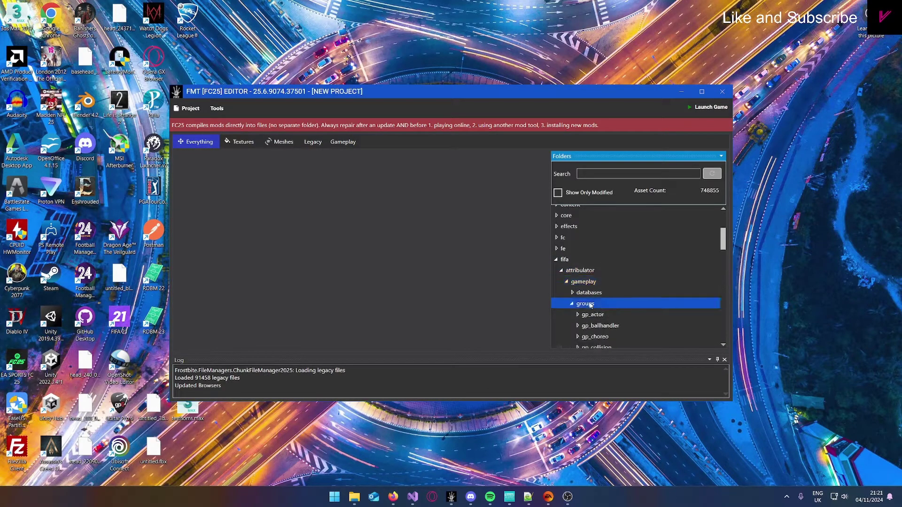
{"action": "scroll", "coordinate": [611, 305], "scroll_direction": "down", "scroll_amount": 3}
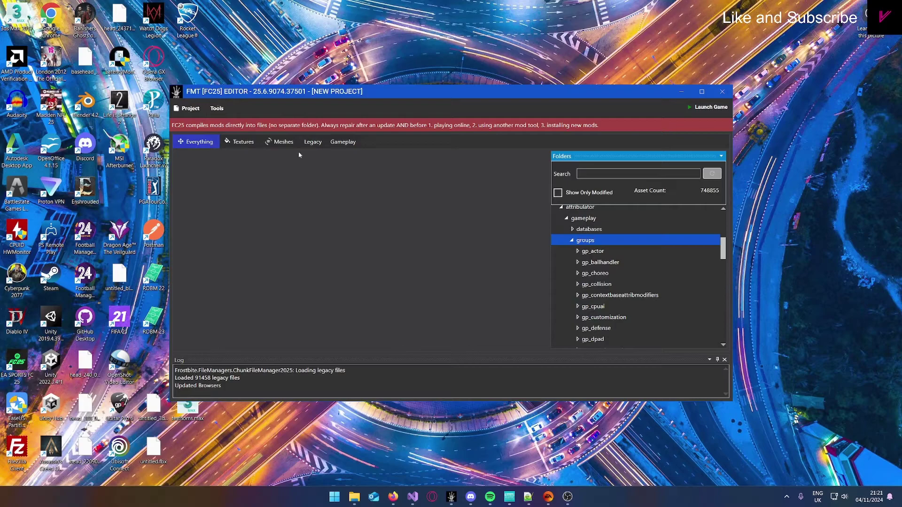
Step: Switch to the gameplay-only assets and expand fifa/attribulator/gameplay down to its groups folder
{"action": "left_click", "coordinate": [353, 143]}
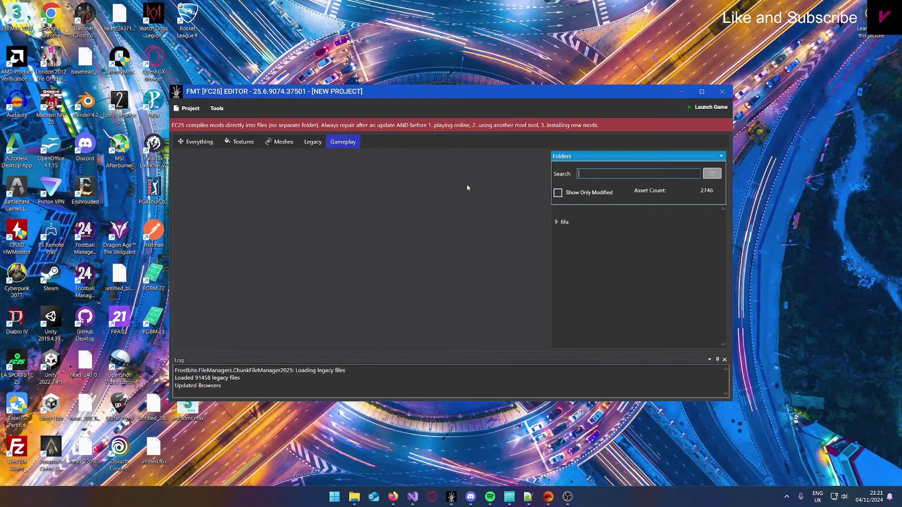
{"action": "double_click", "coordinate": [588, 223]}
{"action": "left_click", "coordinate": [581, 233]}
{"action": "double_click", "coordinate": [601, 233]}
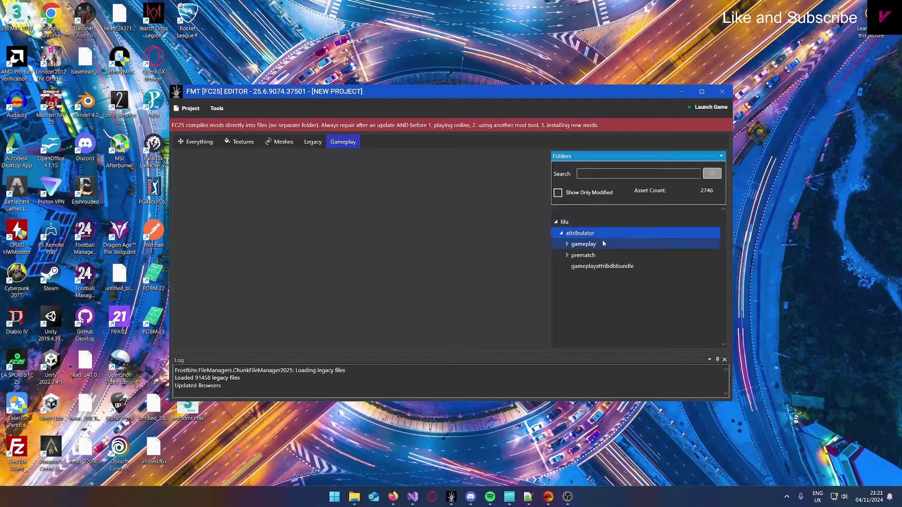
{"action": "double_click", "coordinate": [604, 244]}
{"action": "scroll", "coordinate": [611, 269], "scroll_direction": "down", "scroll_amount": 2}
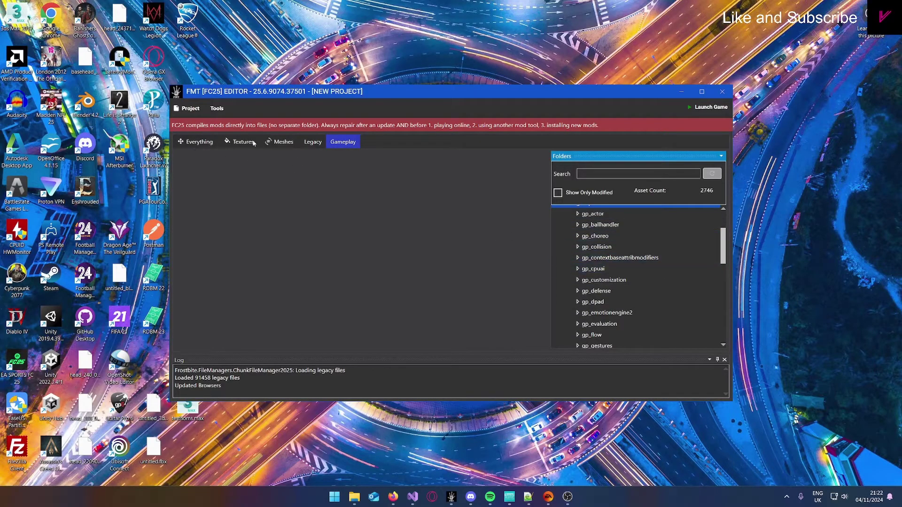
Step: Look through the complete list of gp_ folders in the gameplay groups and the entries below them
{"action": "scroll", "coordinate": [606, 236], "scroll_direction": "up", "scroll_amount": 2}
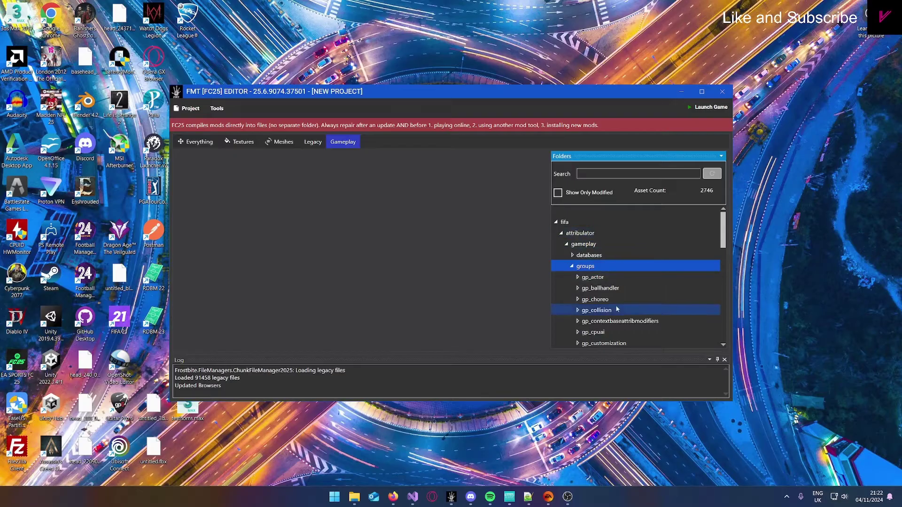
{"action": "scroll", "coordinate": [626, 283], "scroll_direction": "down", "scroll_amount": 3}
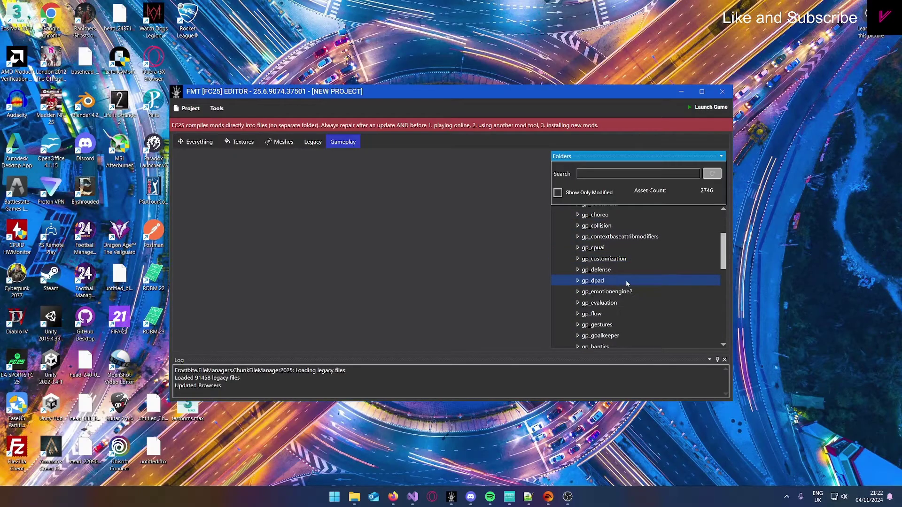
{"action": "scroll", "coordinate": [627, 283], "scroll_direction": "down", "scroll_amount": 6}
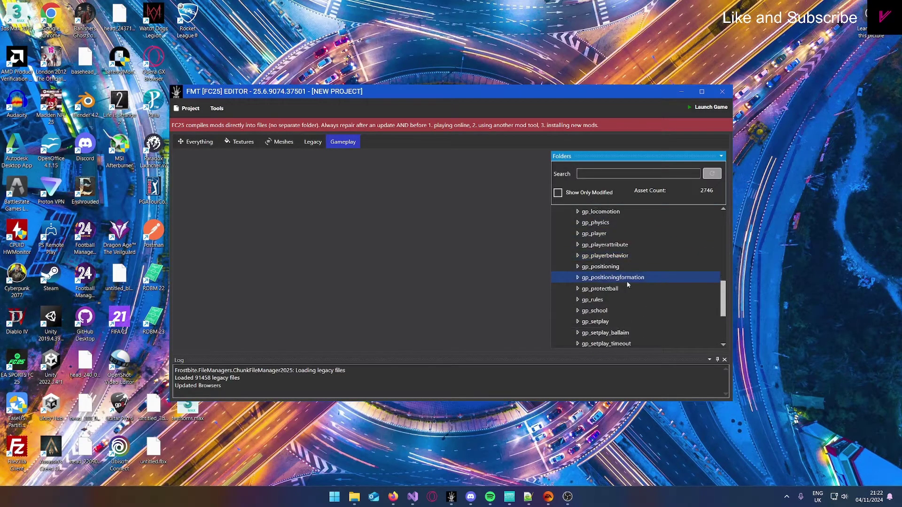
{"action": "scroll", "coordinate": [628, 284], "scroll_direction": "down", "scroll_amount": 3}
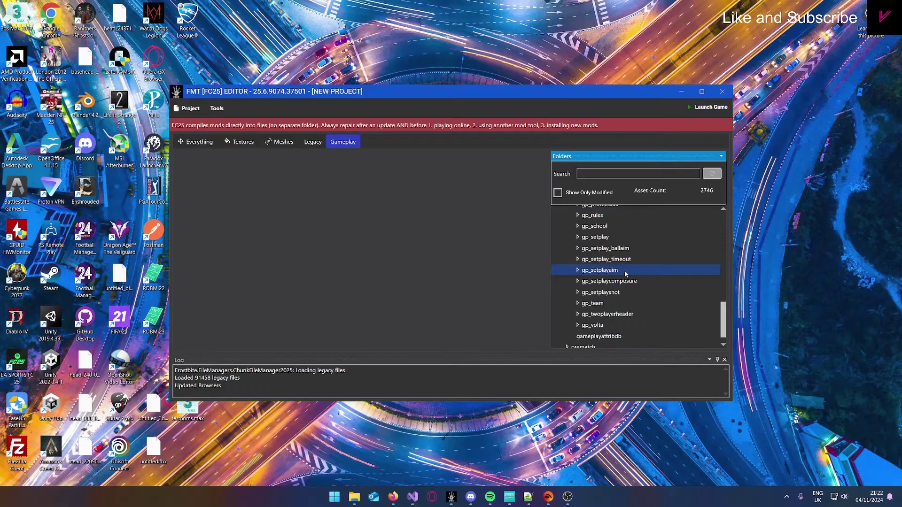
{"action": "scroll", "coordinate": [625, 274], "scroll_direction": "down", "scroll_amount": 1}
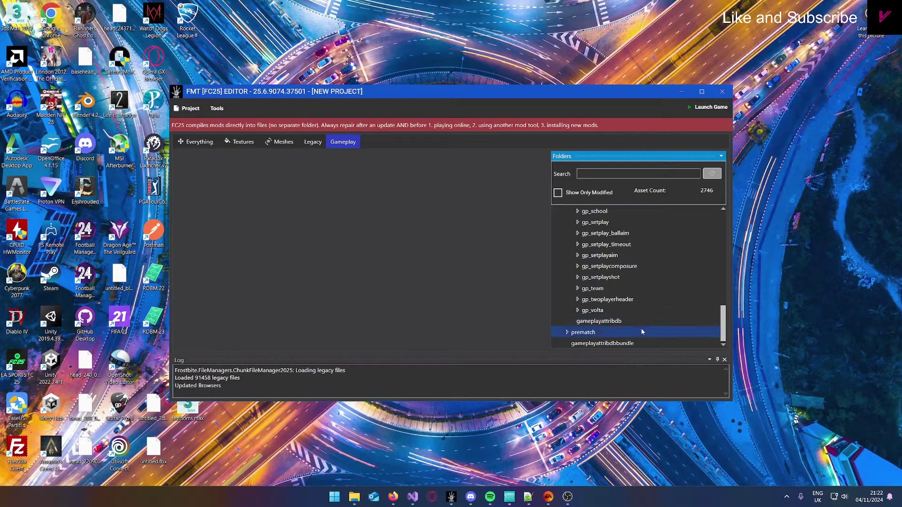
{"action": "left_click", "coordinate": [606, 322]}
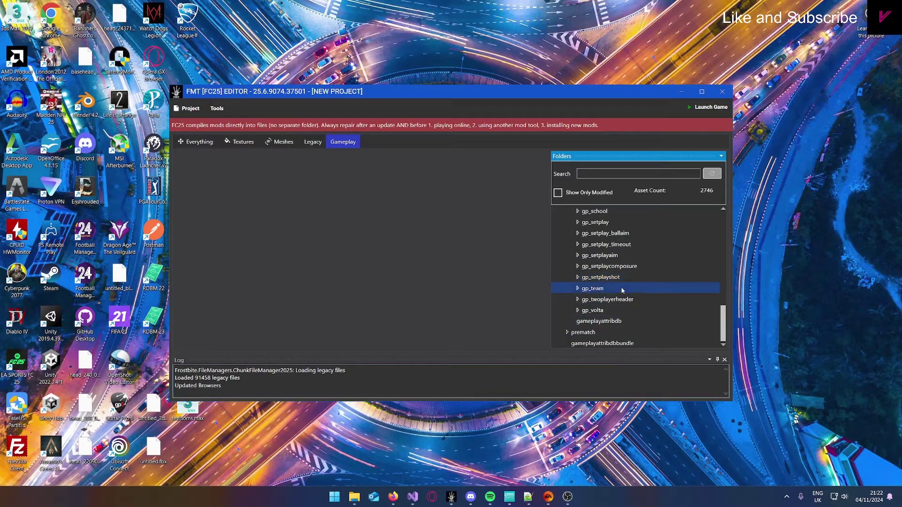
{"action": "scroll", "coordinate": [628, 336], "scroll_direction": "up", "scroll_amount": 3}
{"action": "scroll", "coordinate": [624, 324], "scroll_direction": "up", "scroll_amount": 10}
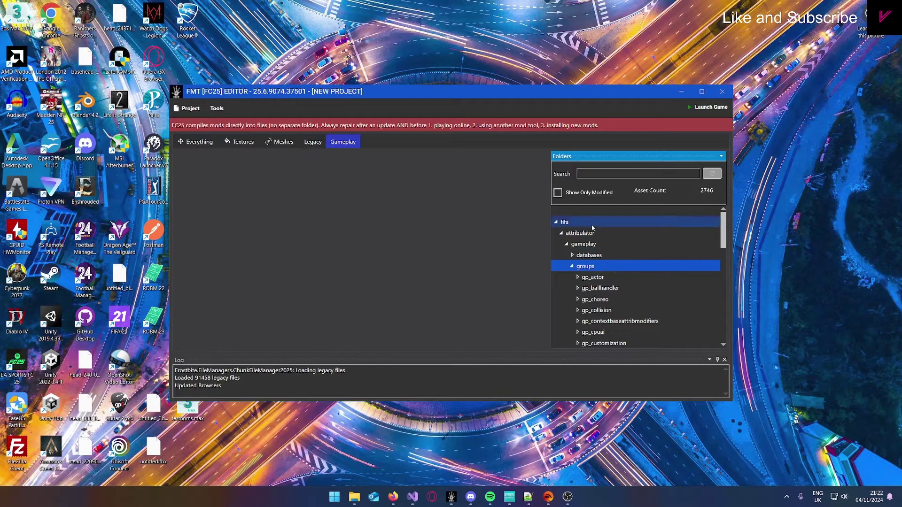
Step: Collapse the groups folder under gameplay
{"action": "left_click", "coordinate": [600, 234]}
{"action": "left_click", "coordinate": [604, 244]}
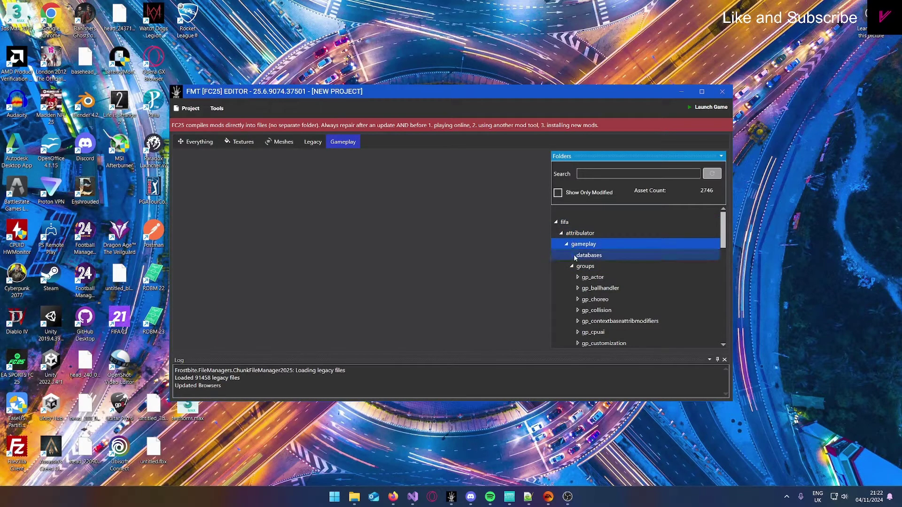
{"action": "left_click", "coordinate": [572, 267]}
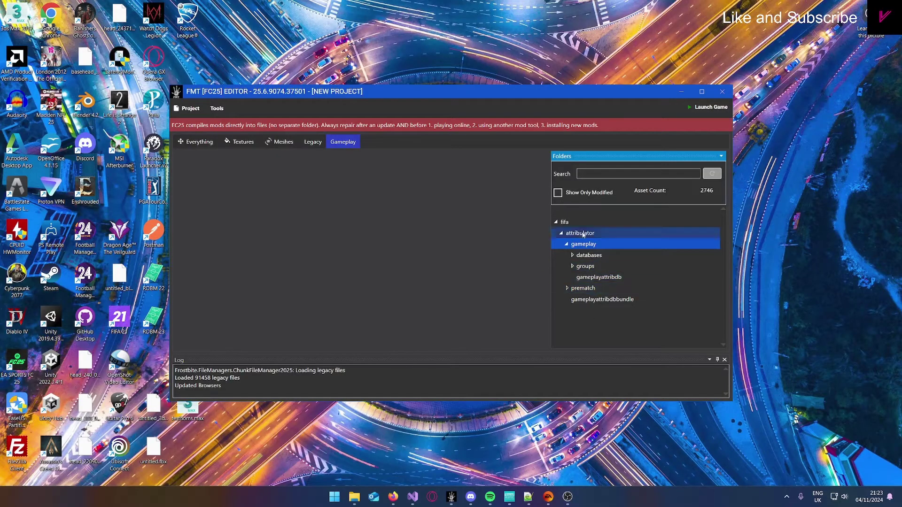
Step: Expand the databases folder down to the penta groups, and reopen the main gameplay groups folder
{"action": "double_click", "coordinate": [584, 259]}
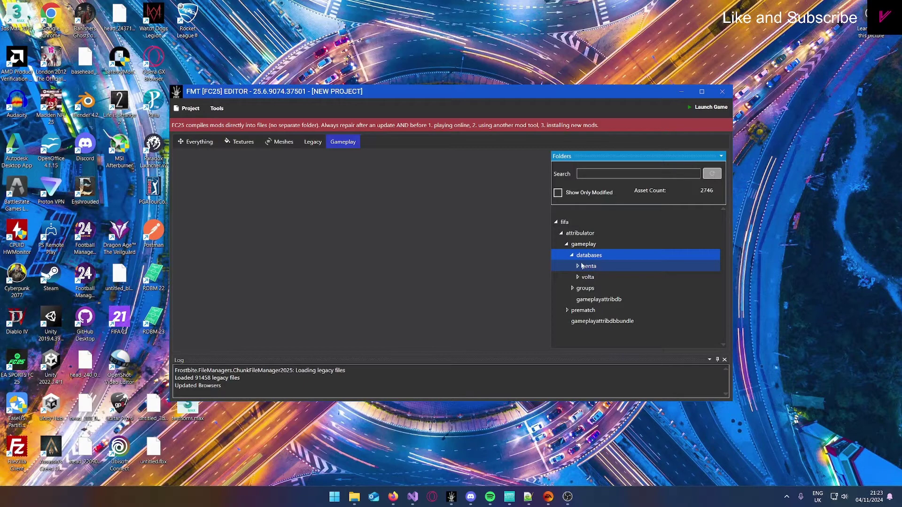
{"action": "double_click", "coordinate": [587, 288]}
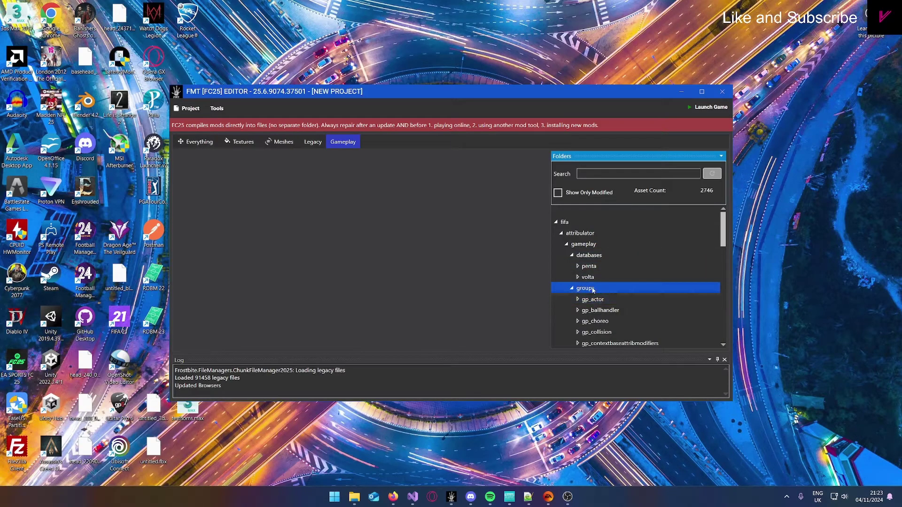
{"action": "double_click", "coordinate": [588, 266]}
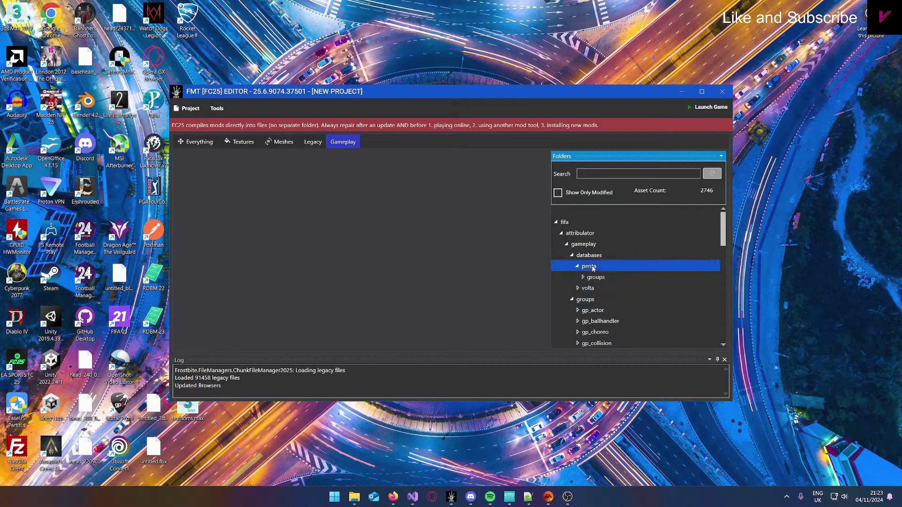
{"action": "double_click", "coordinate": [599, 277]}
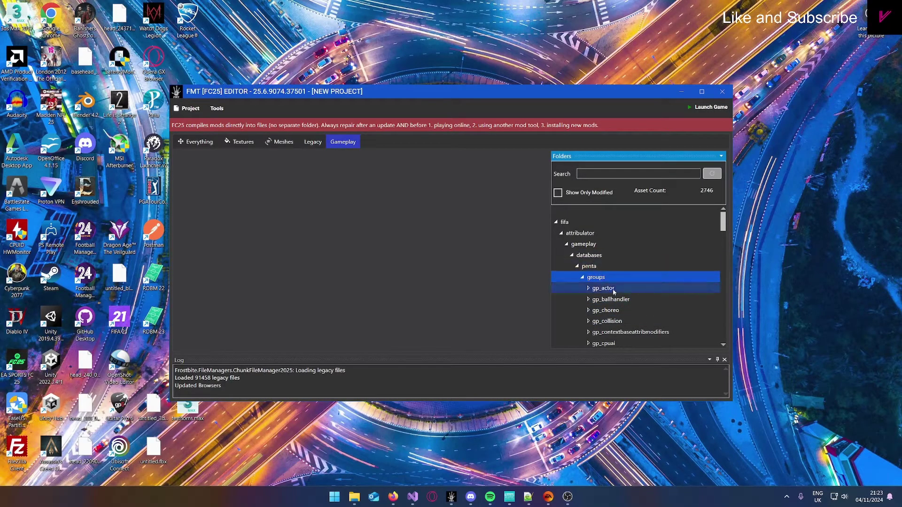
{"action": "scroll", "coordinate": [608, 285], "scroll_direction": "down", "scroll_amount": 1}
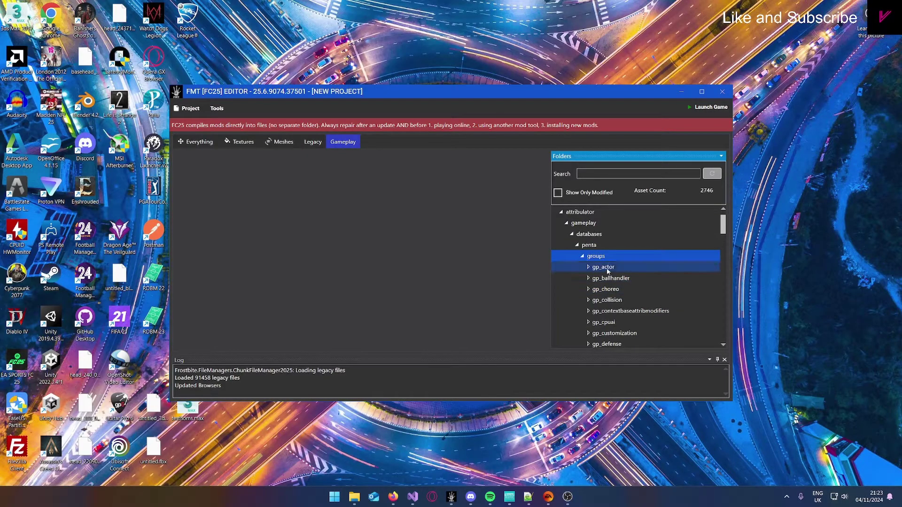
Step: Collapse the penta folder and its parent databases folder
{"action": "double_click", "coordinate": [592, 246]}
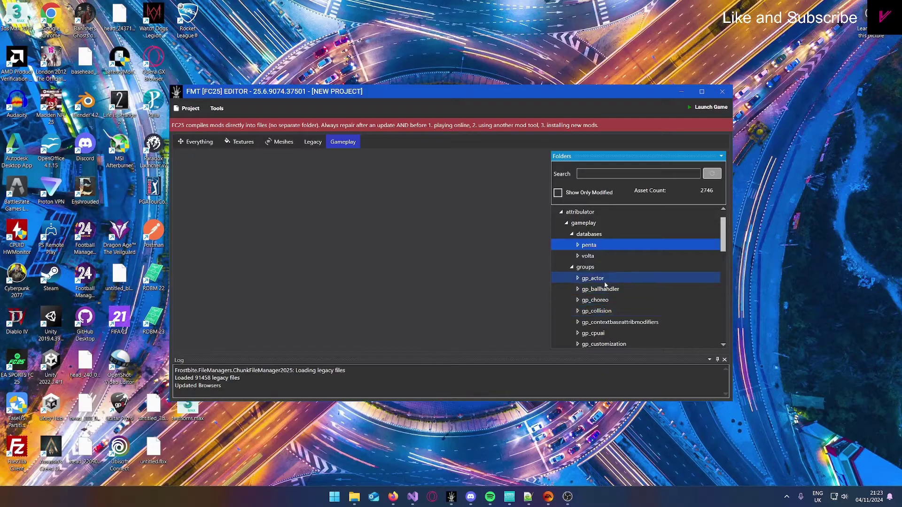
{"action": "key", "text": "Left"}
{"action": "key", "text": "Left"}
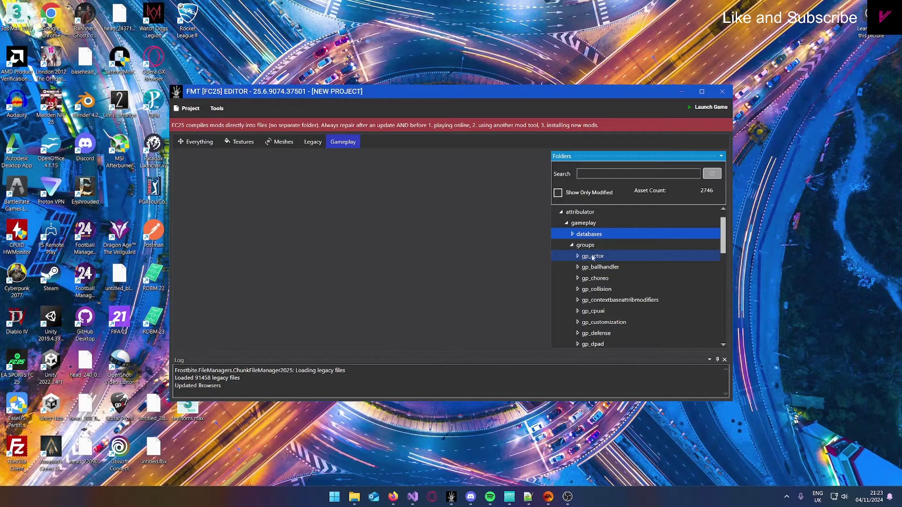
Step: Open gp_actor_movement_runtime from the gp_actor group and maximize the editor window
{"action": "double_click", "coordinate": [593, 257]}
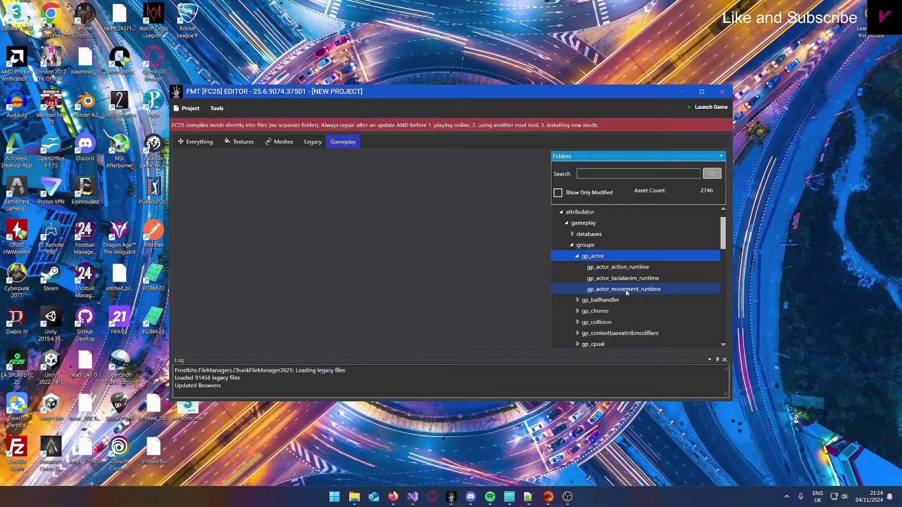
{"action": "double_click", "coordinate": [627, 290]}
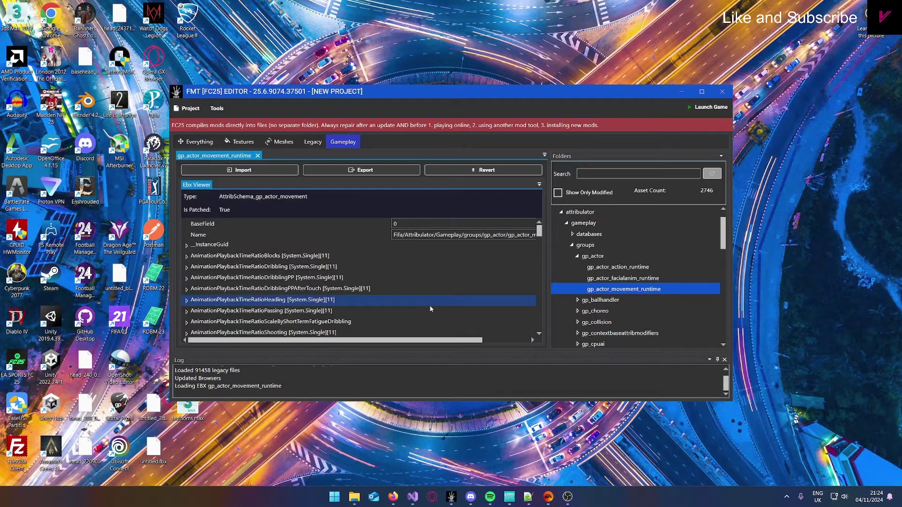
{"action": "double_click", "coordinate": [509, 92]}
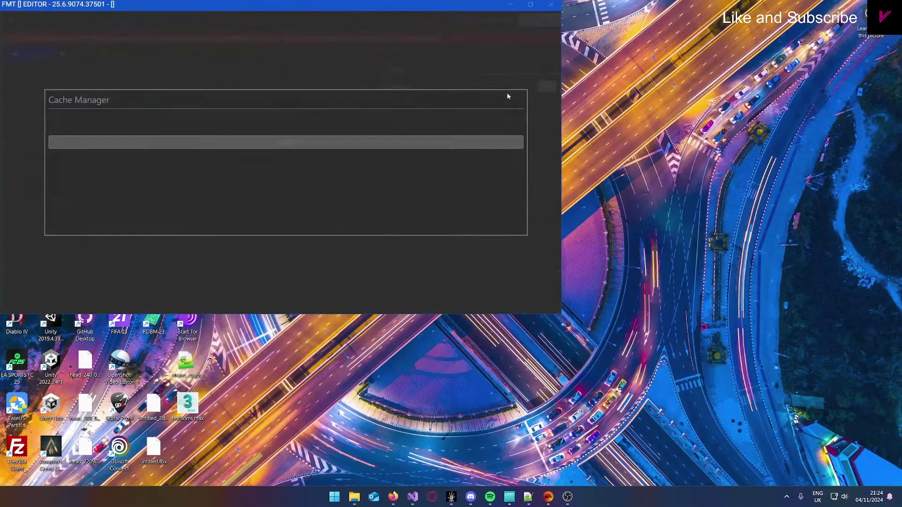